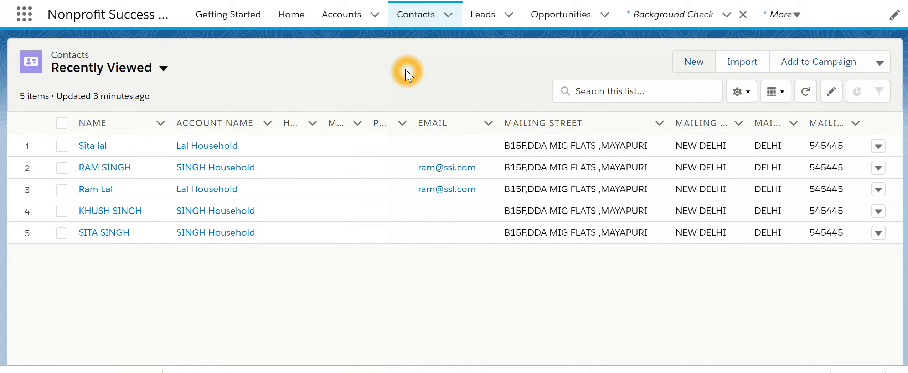
click(695, 62)
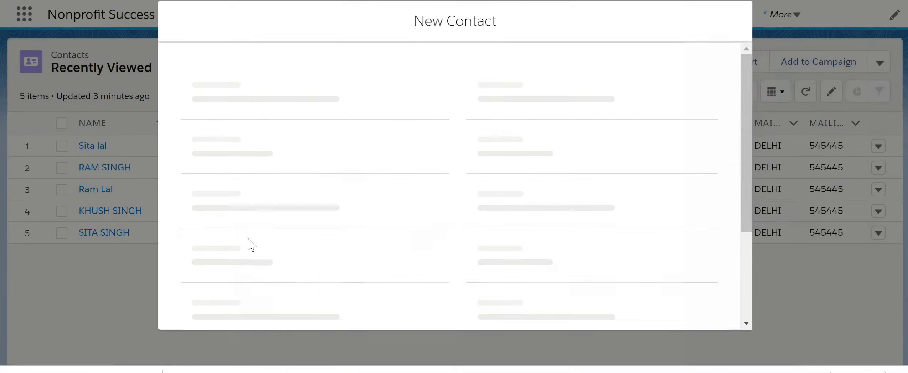
click(288, 176)
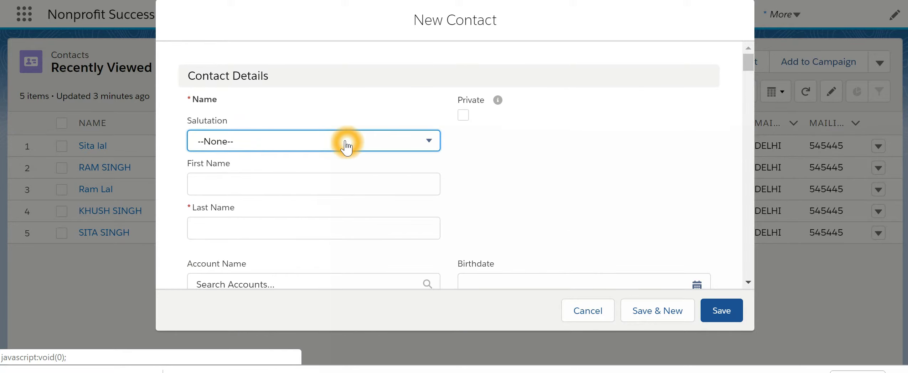
click(341, 145)
click(297, 171)
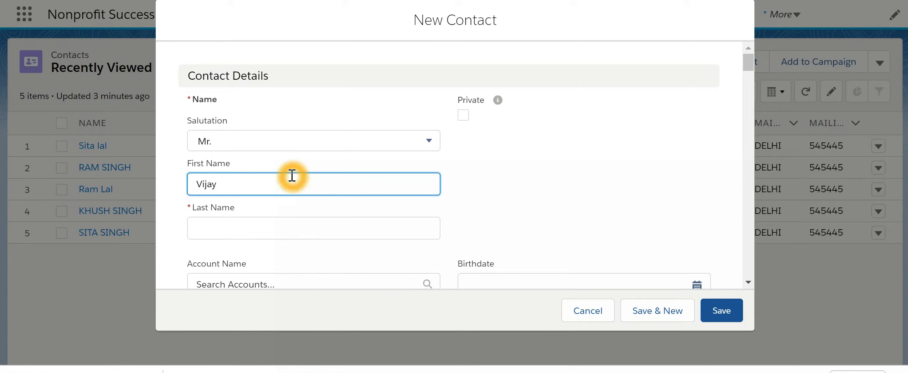
click(299, 223)
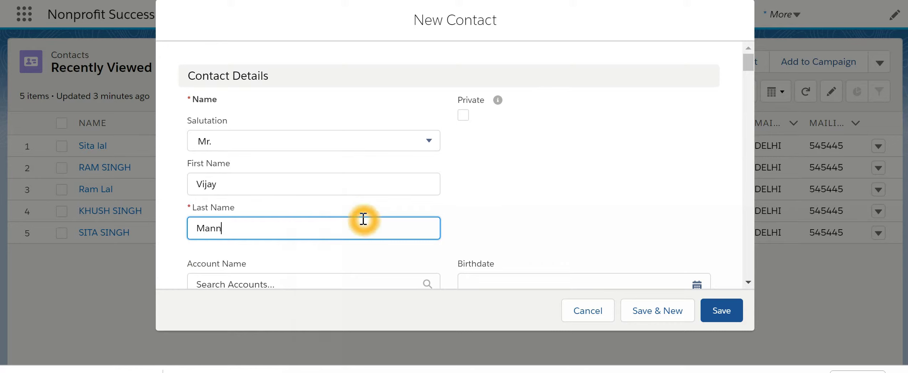
scroll(360, 219, down, 2)
scroll(361, 216, down, 2)
scroll(364, 221, down, 3)
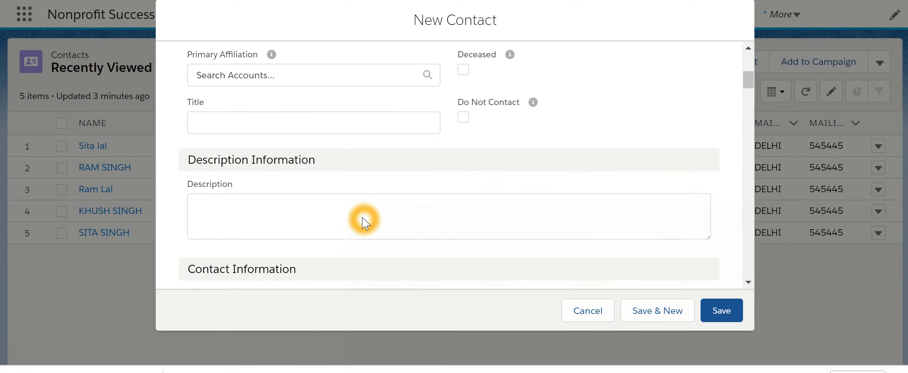
scroll(364, 218, down, 2)
scroll(365, 218, down, 4)
scroll(366, 222, down, 1)
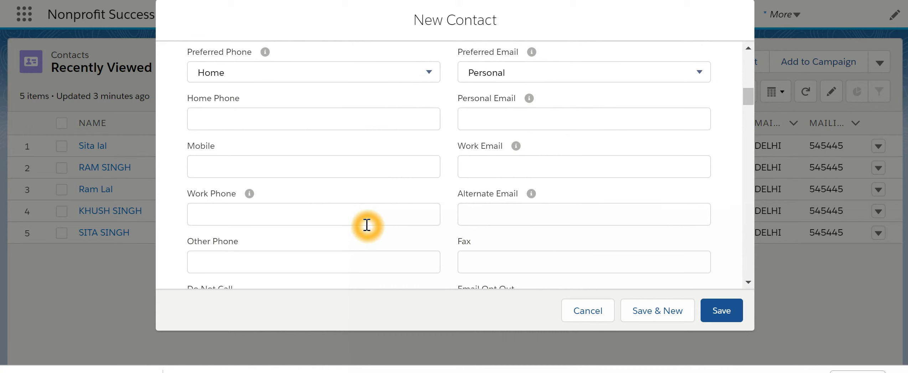
scroll(367, 225, down, 1)
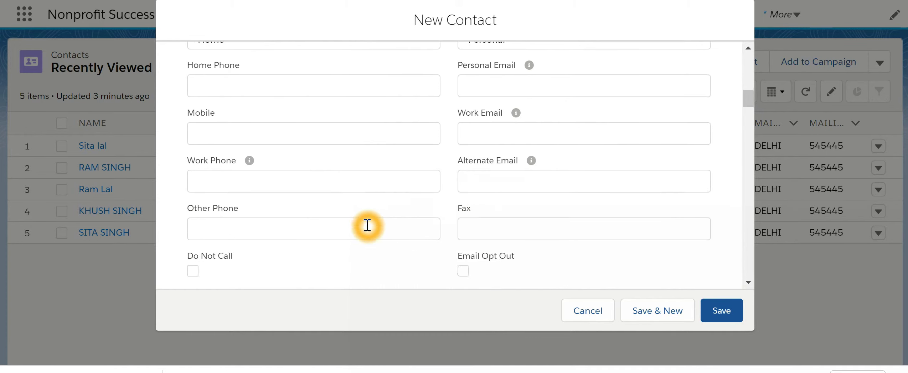
scroll(368, 223, down, 4)
scroll(397, 229, down, 4)
scroll(669, 263, down, 2)
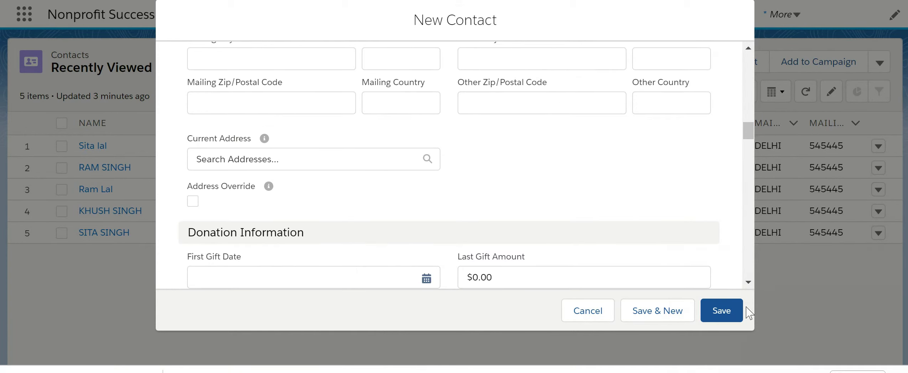
click(720, 308)
click(578, 193)
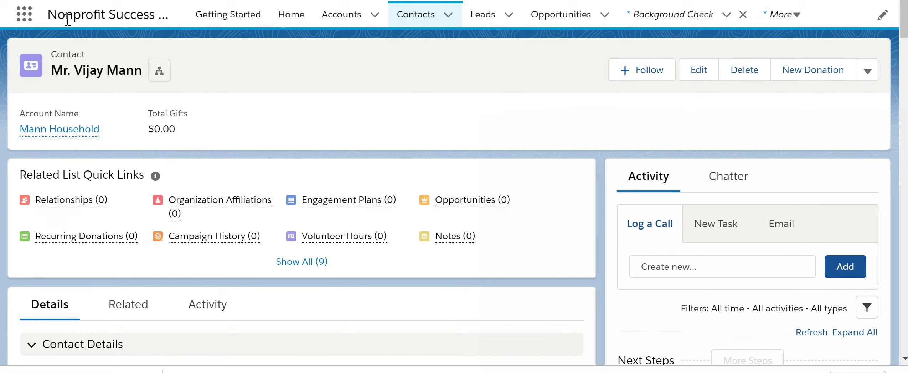
Find Engagement Plan Templates with the App Launcher search 'eng' and open Volunteer Onboarding
click(25, 14)
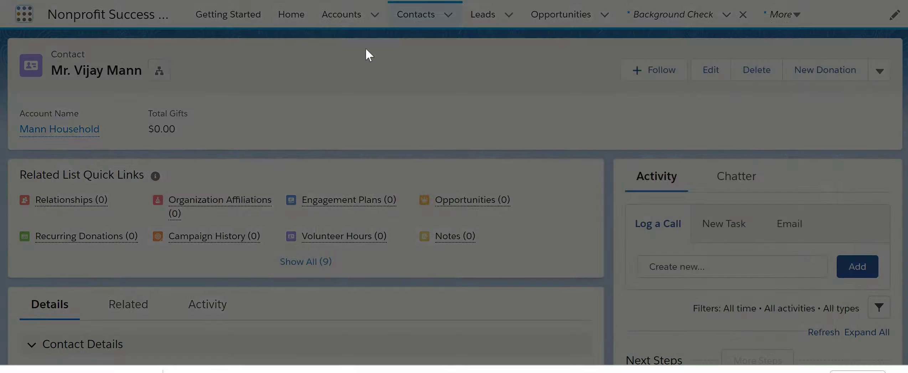
click(392, 25)
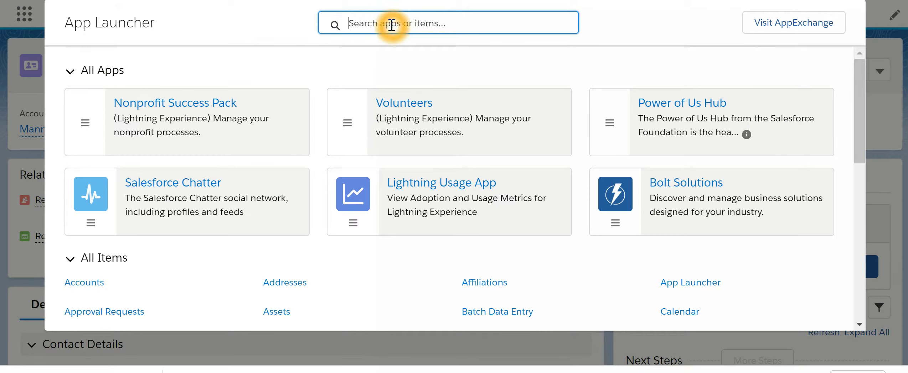
text(en)
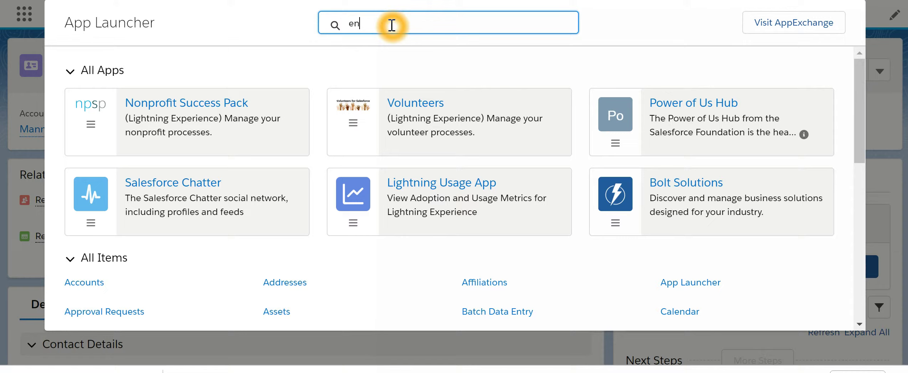
text(ga)
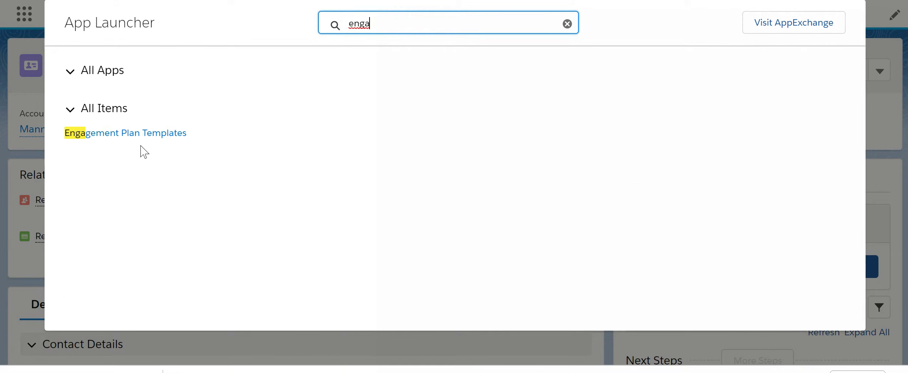
click(137, 138)
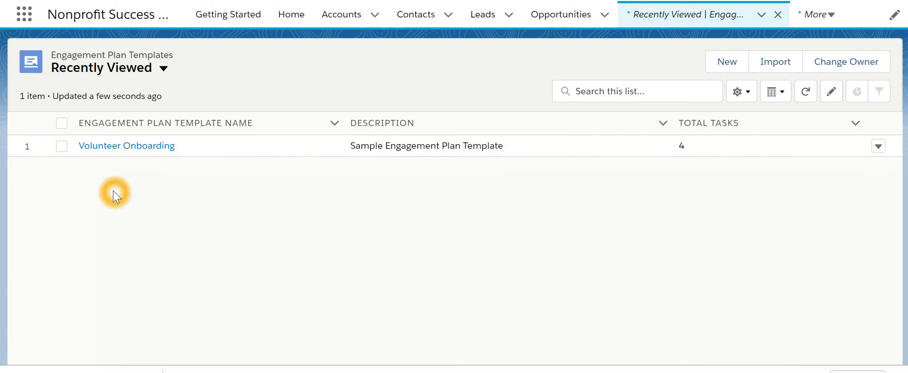
click(134, 158)
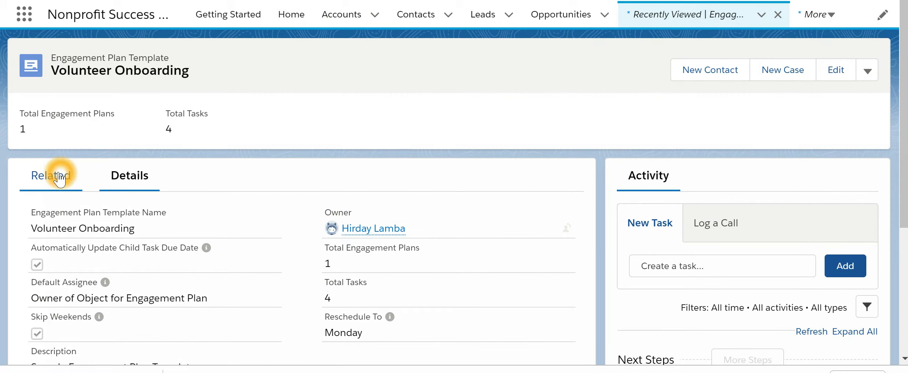
List the template's related plan tasks and open the Background Check task
click(60, 183)
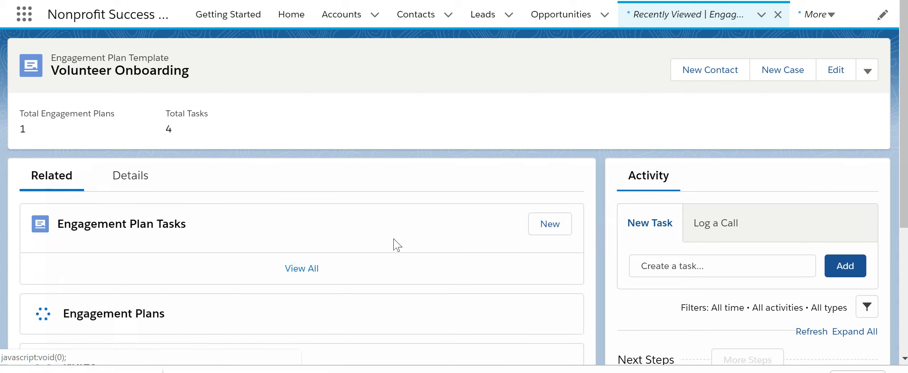
scroll(345, 248, down, 1)
scroll(303, 256, up, 2)
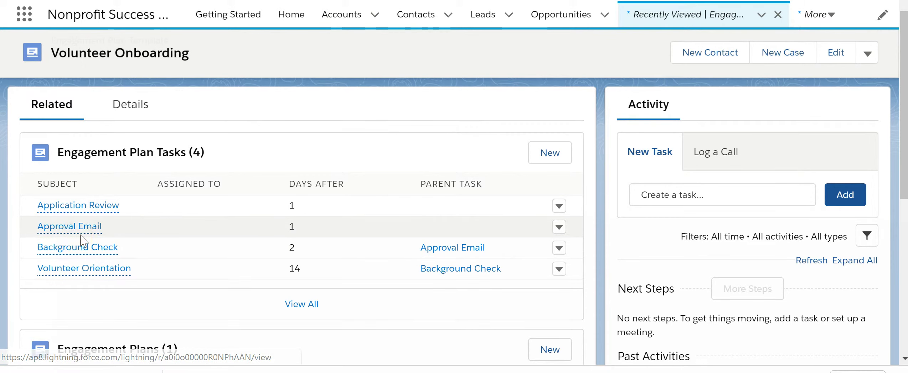
click(87, 254)
mouse_move(84, 268)
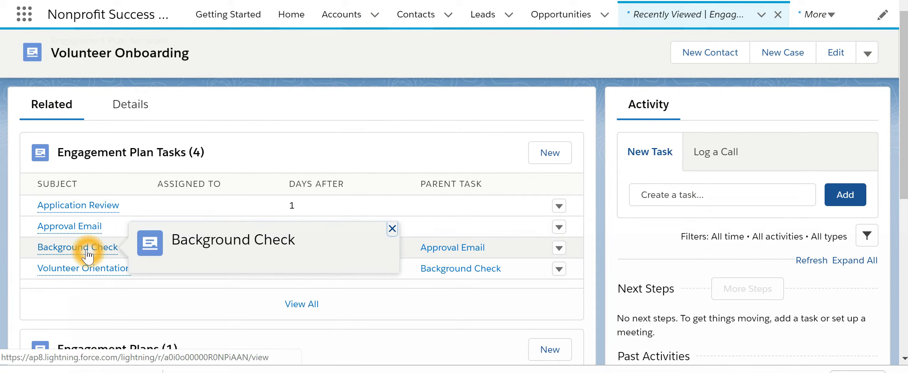
click(86, 284)
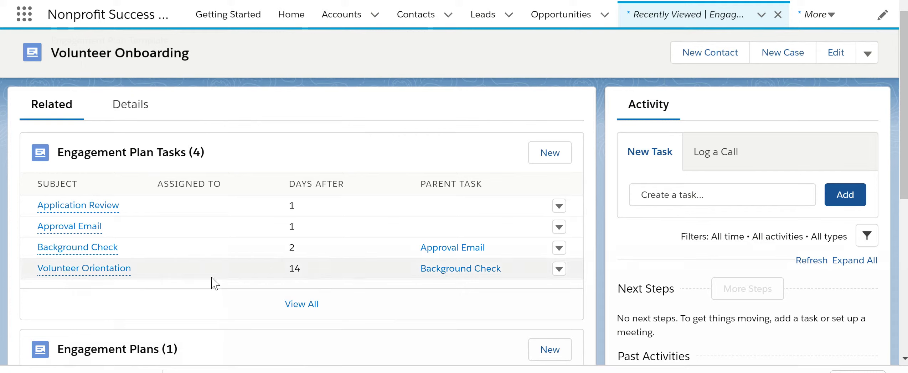
click(417, 208)
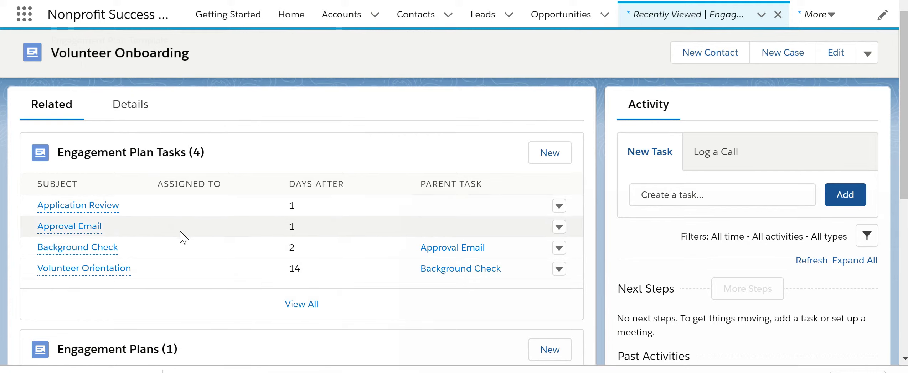
click(110, 226)
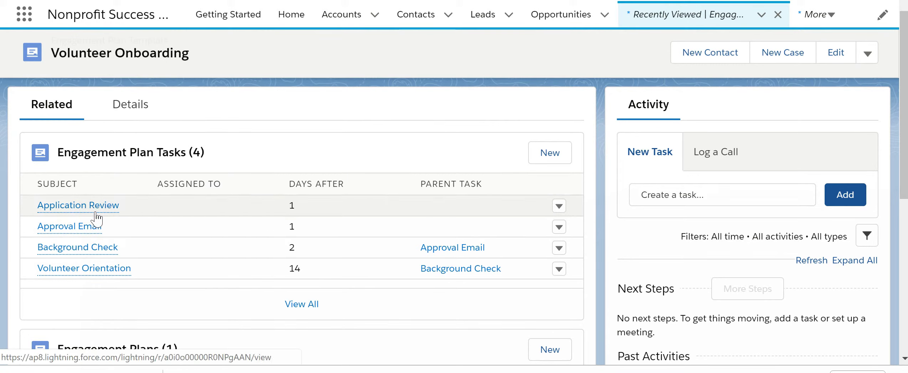
Review the Background Check task: high priority, two days after parent task Approval Email
mouse_move(77, 247)
click(88, 249)
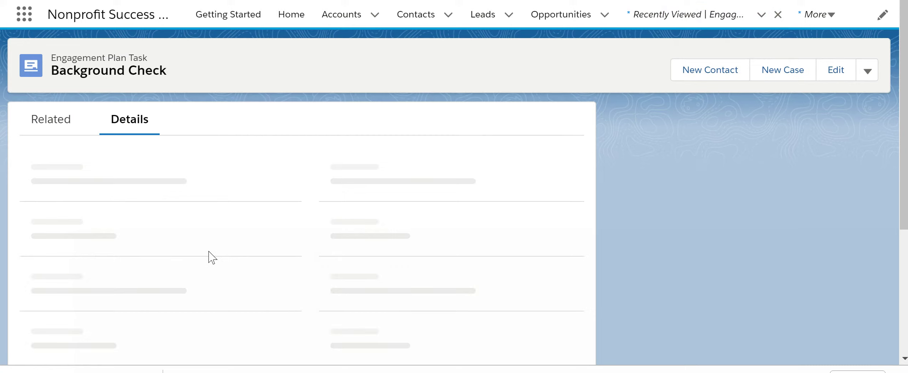
scroll(242, 246, down, 2)
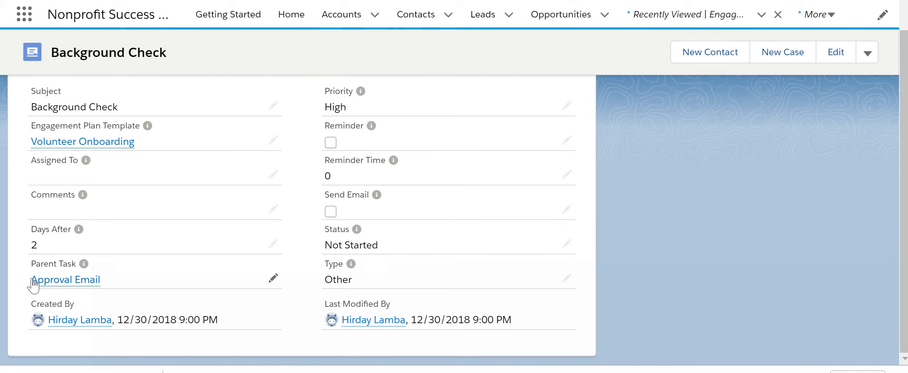
mouse_move(65, 279)
click(63, 287)
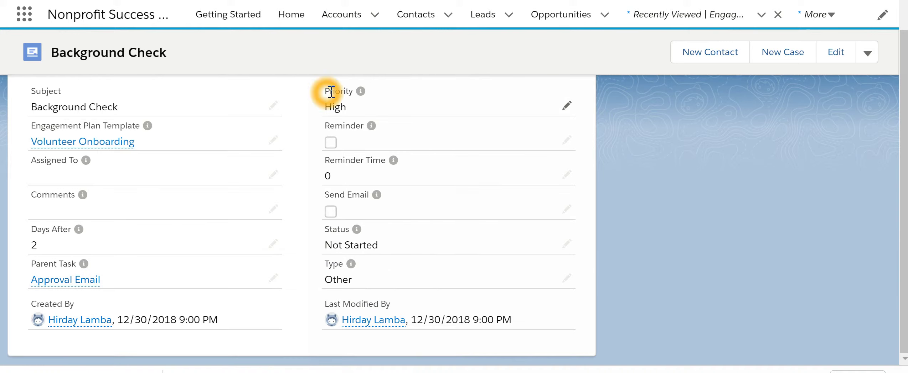
scroll(392, 142, up, 2)
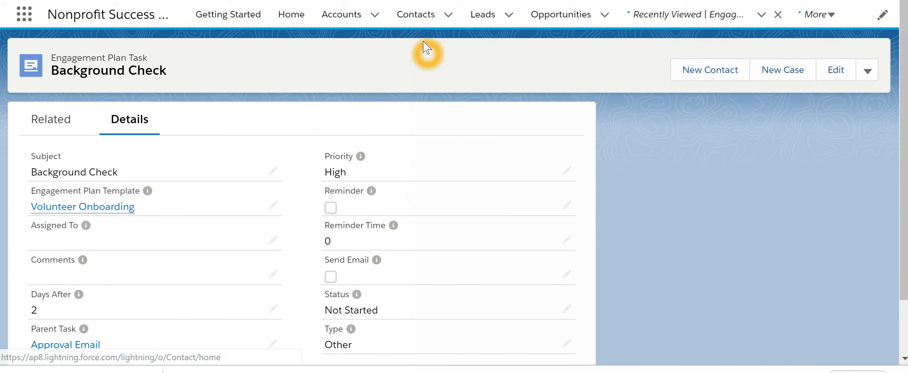
click(417, 22)
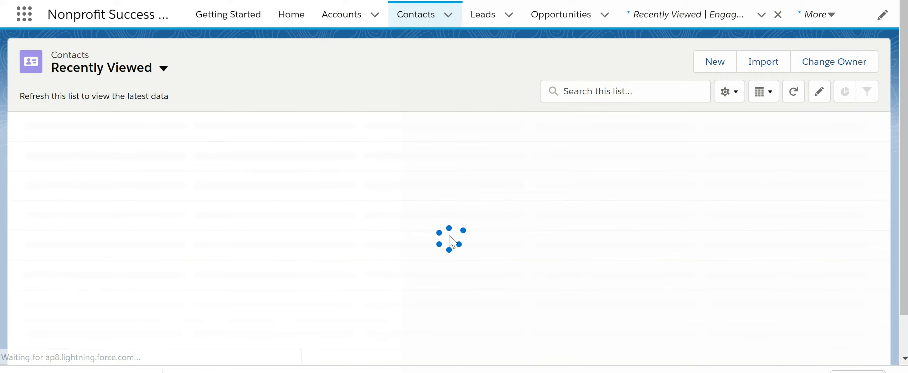
click(94, 149)
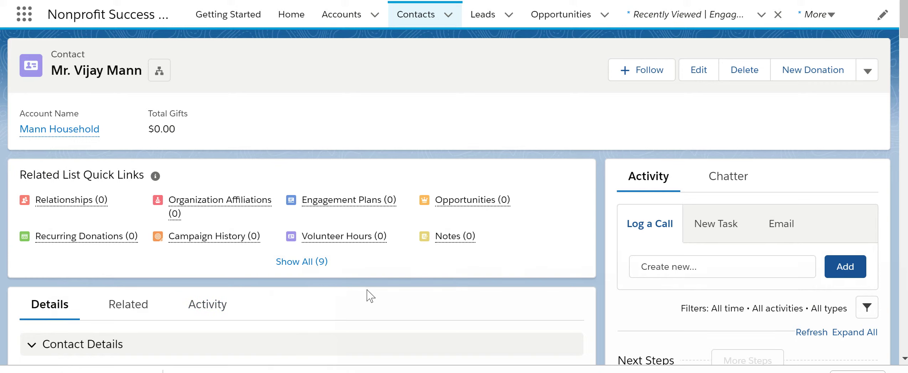
mouse_move(349, 200)
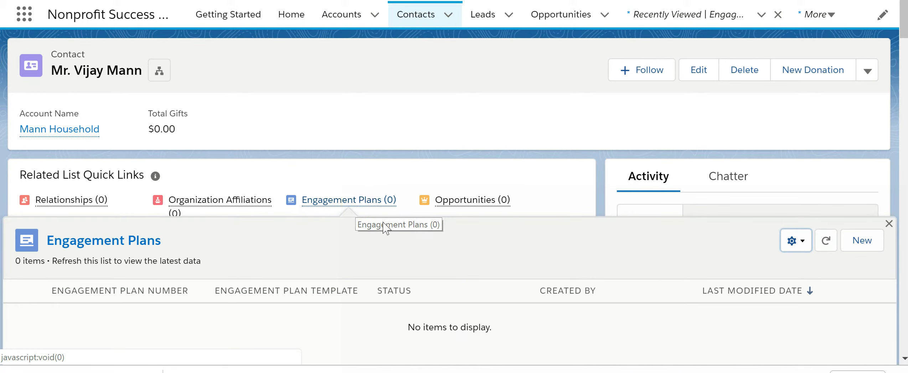
click(862, 241)
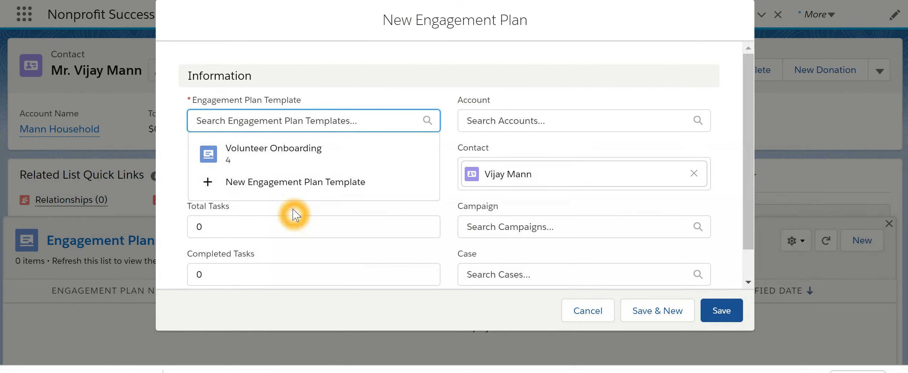
click(288, 160)
click(303, 125)
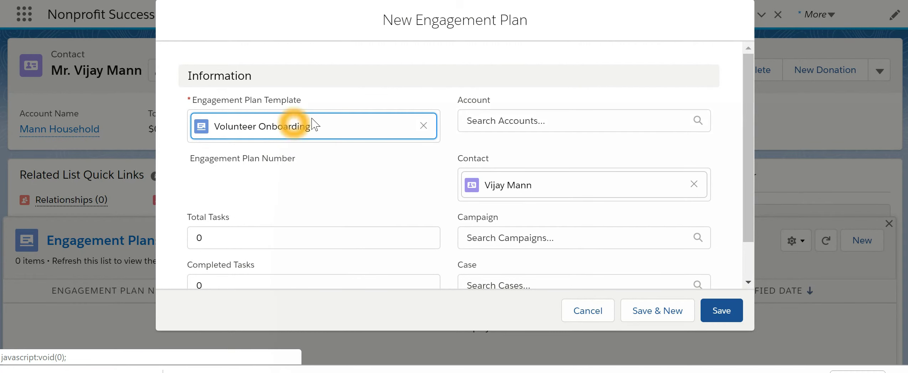
click(332, 138)
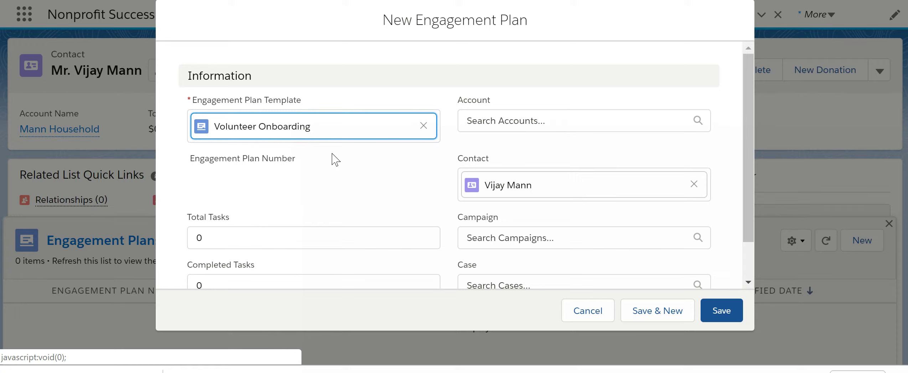
scroll(460, 210, down, 2)
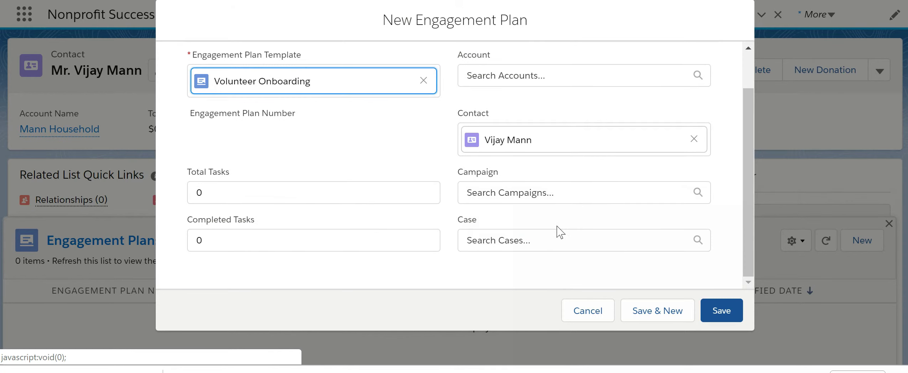
click(710, 309)
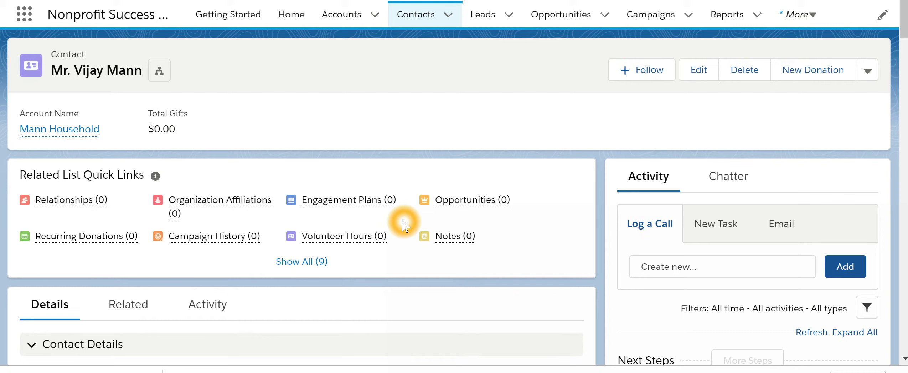
click(85, 83)
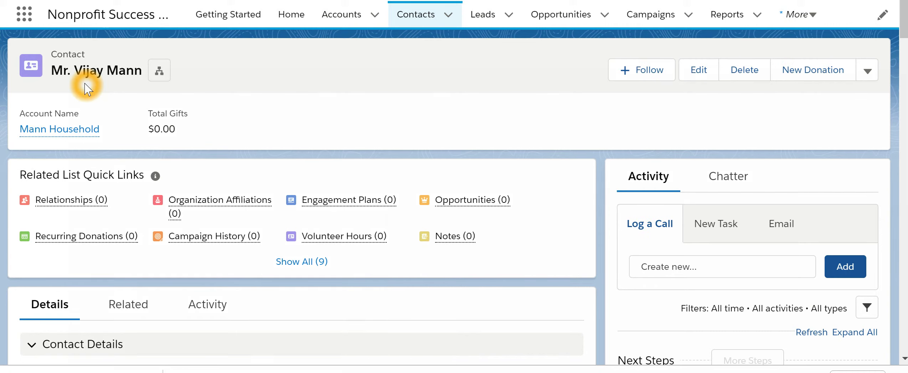
click(117, 79)
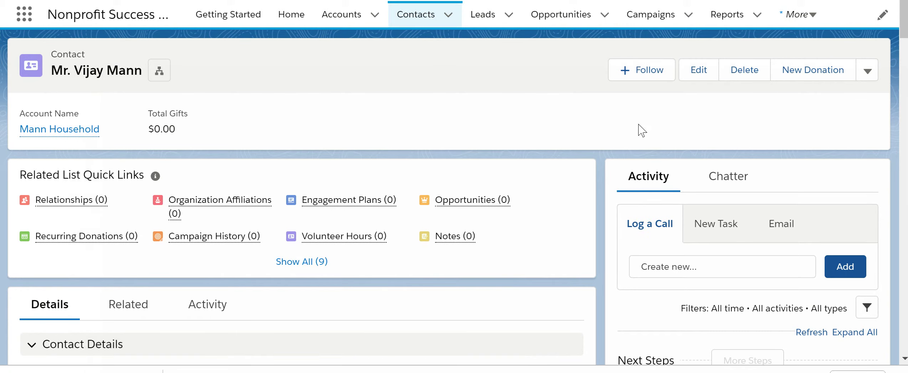
scroll(610, 130, down, 5)
scroll(606, 129, down, 3)
scroll(604, 127, up, 3)
scroll(604, 128, up, 2)
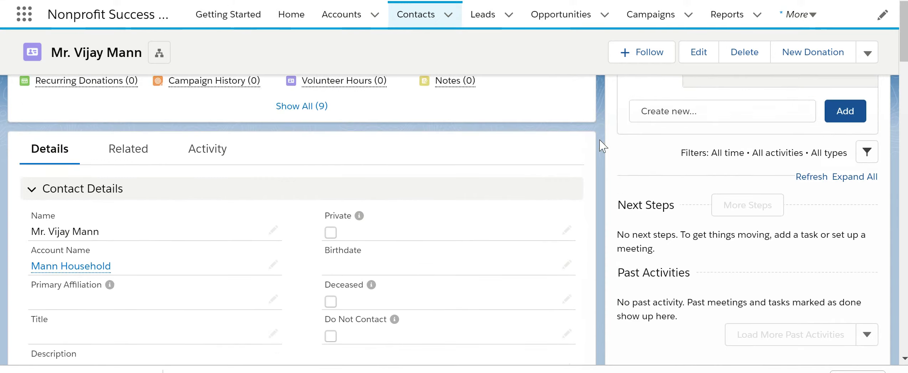
scroll(602, 143, down, 1)
scroll(601, 144, up, 1)
click(128, 162)
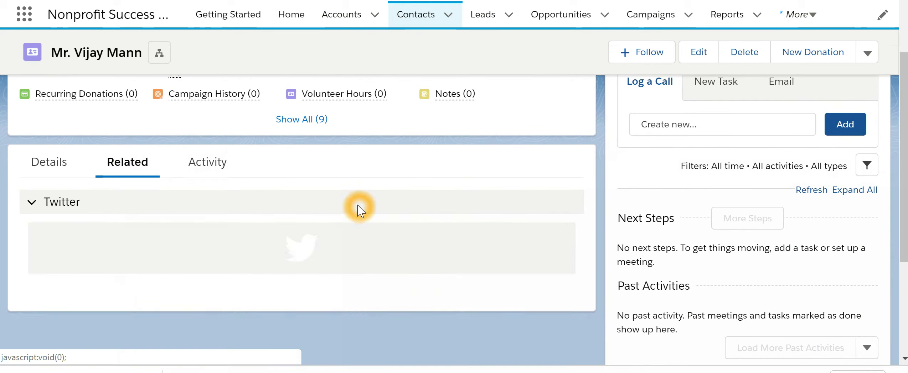
scroll(436, 288, down, 1)
scroll(435, 288, down, 2)
scroll(434, 288, down, 2)
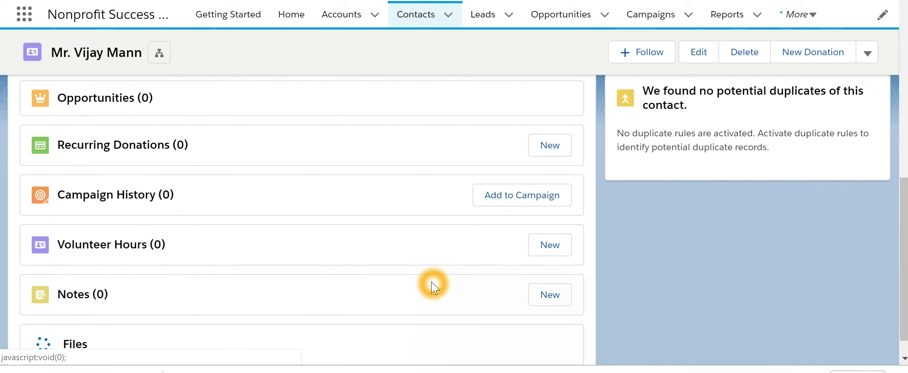
scroll(434, 288, up, 2)
scroll(434, 288, up, 1)
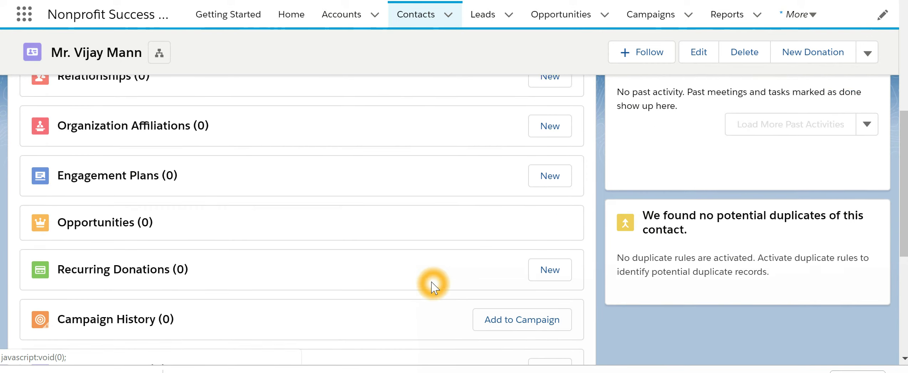
scroll(434, 288, up, 2)
scroll(434, 287, up, 3)
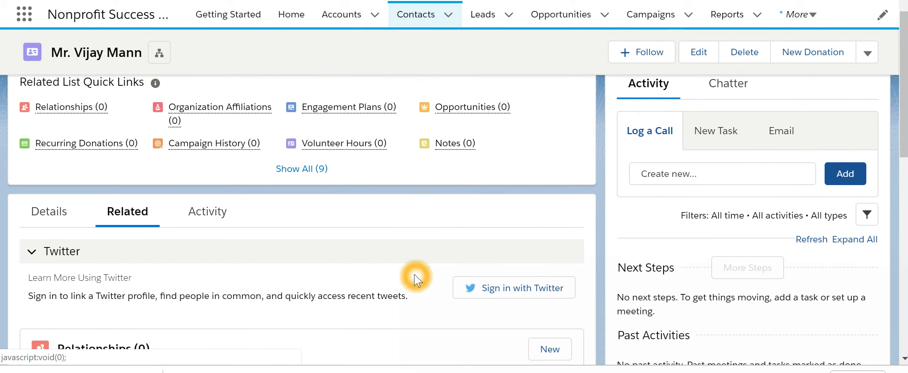
click(357, 107)
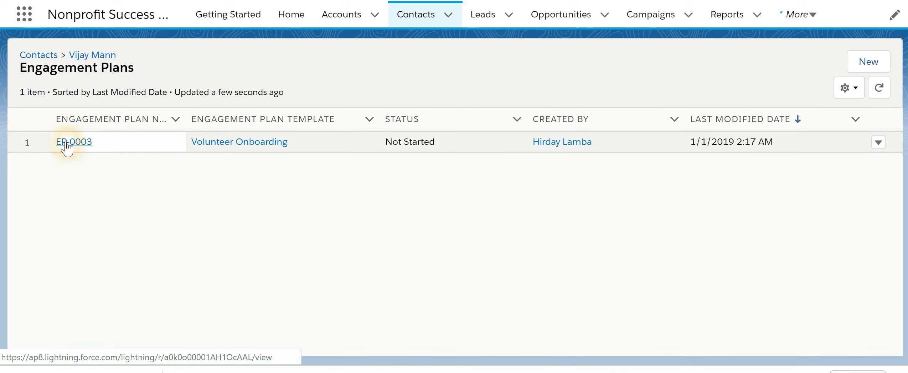
click(65, 143)
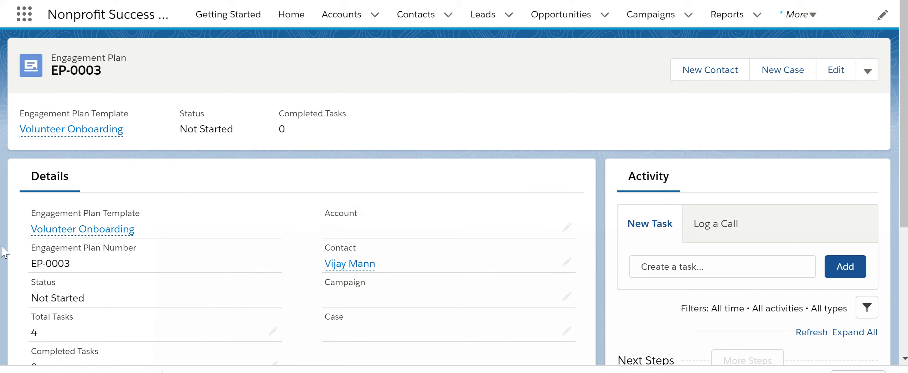
click(115, 266)
scroll(321, 228, down, 4)
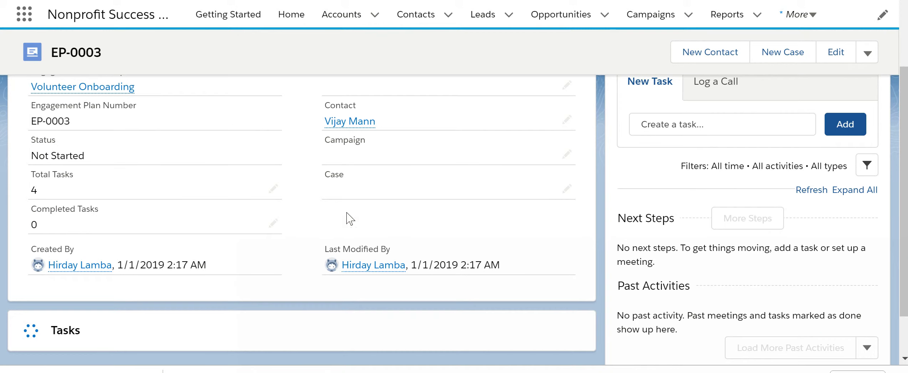
click(351, 124)
click(351, 124)
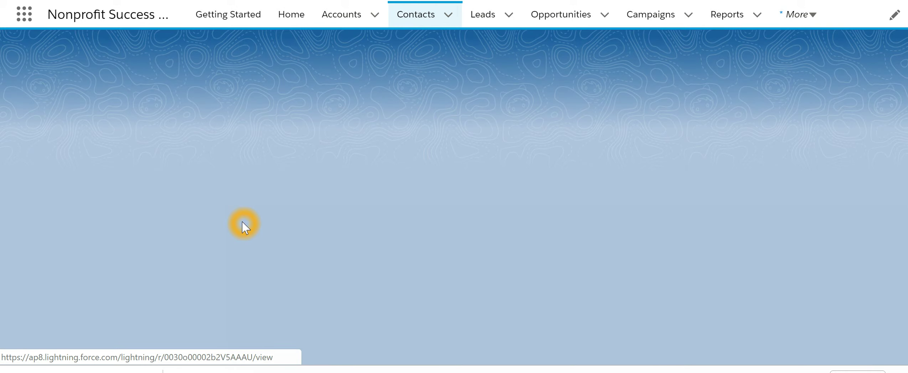
click(269, 227)
click(403, 205)
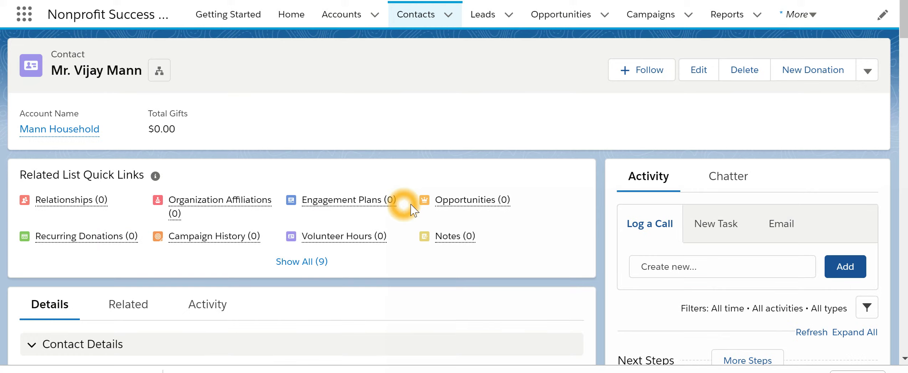
scroll(464, 230, down, 5)
click(464, 230)
scroll(464, 230, up, 2)
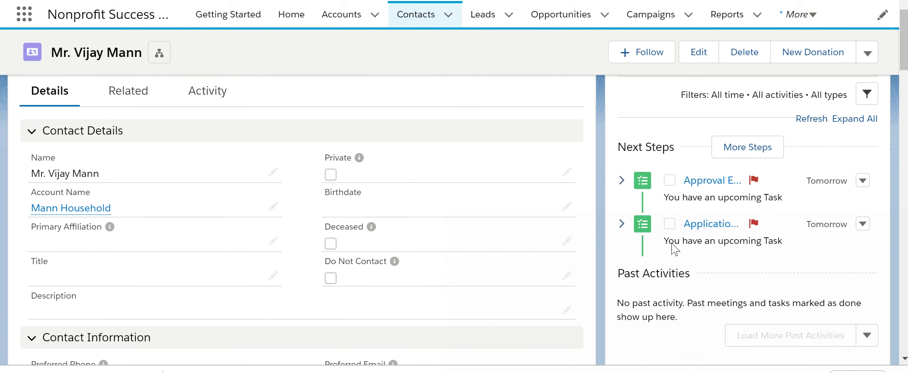
click(745, 149)
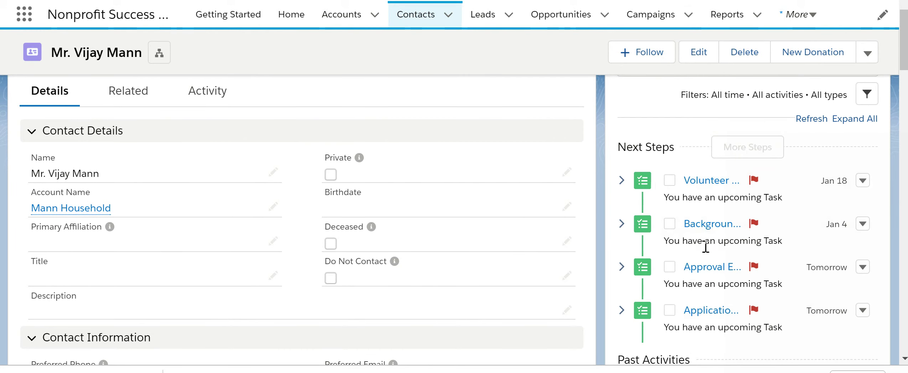
click(725, 203)
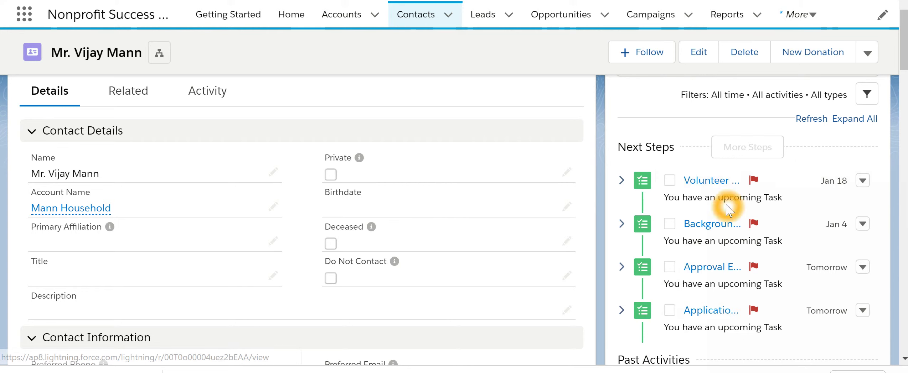
click(510, 189)
click(203, 105)
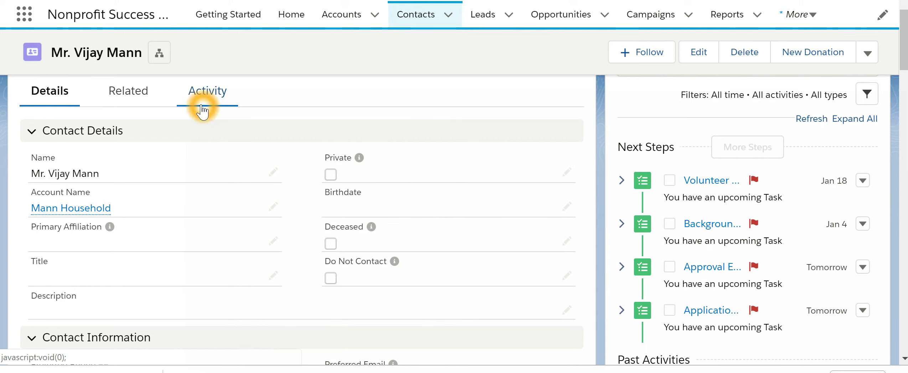
click(704, 181)
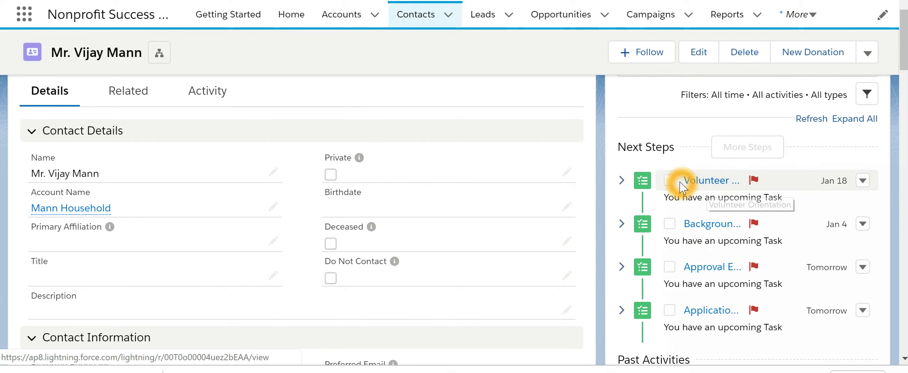
Open the Volunteer Orientation task and look over its details
click(710, 187)
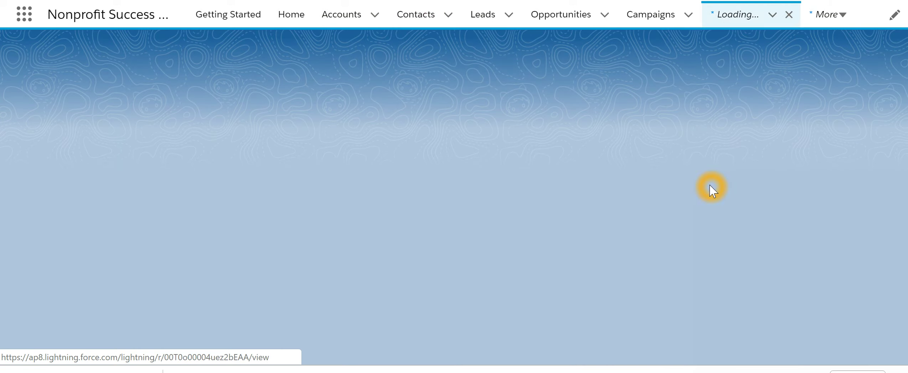
click(637, 210)
click(588, 281)
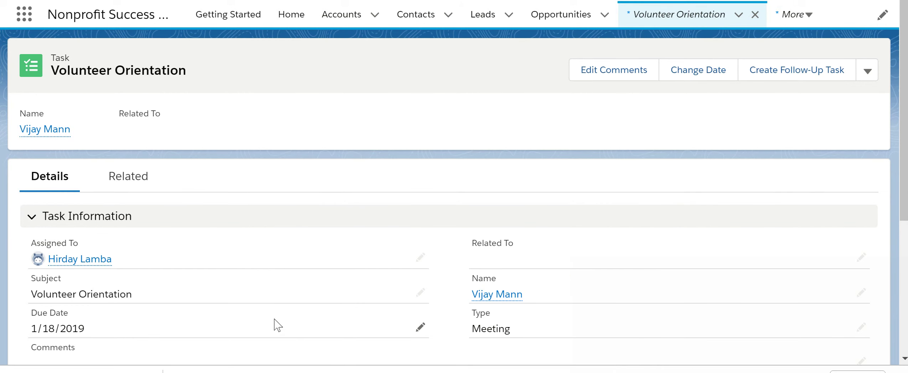
click(238, 294)
scroll(237, 294, down, 3)
scroll(238, 294, down, 3)
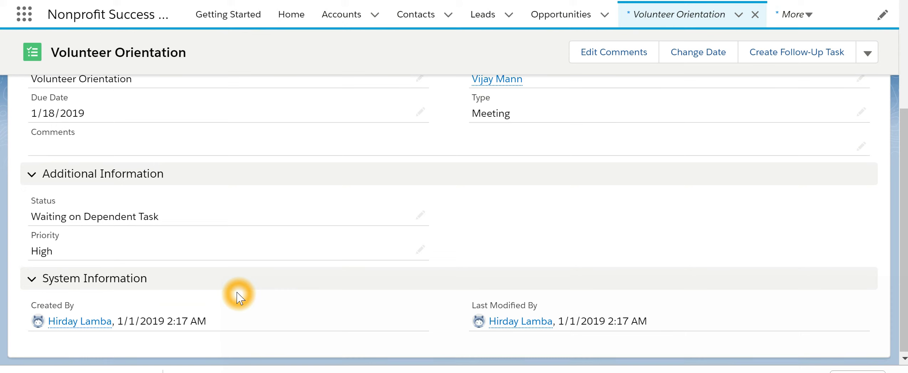
click(86, 190)
click(139, 188)
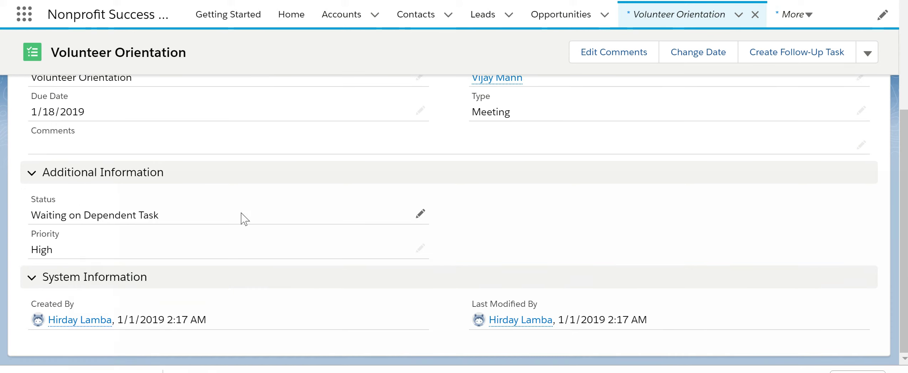
click(325, 221)
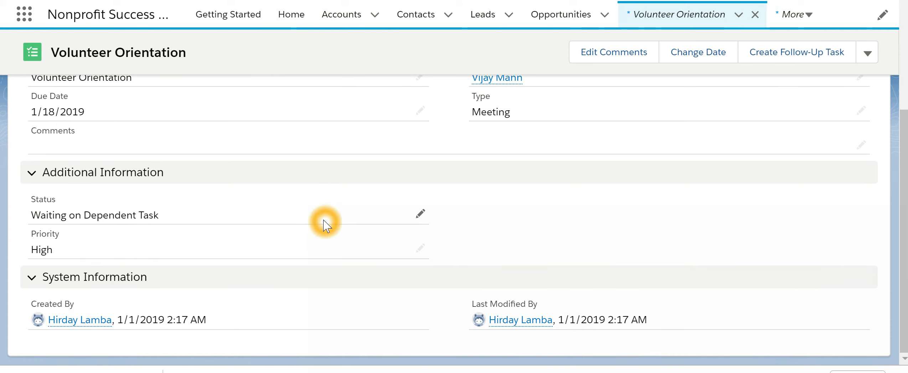
scroll(214, 320, up, 2)
click(214, 319)
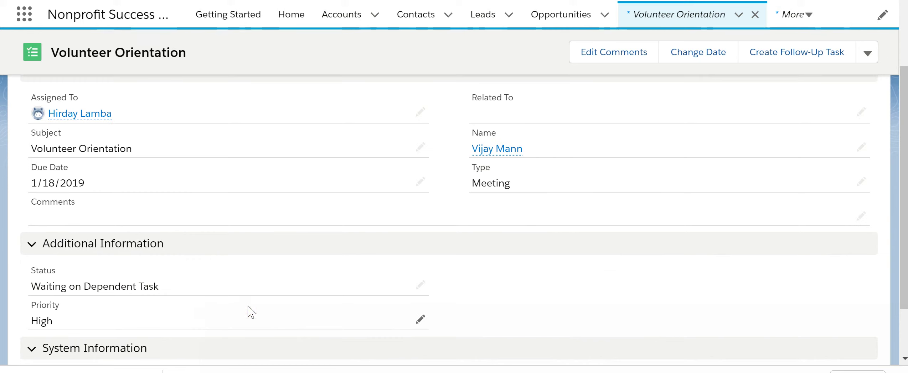
Change the Volunteer Orientation task's Status to Completed and save it
click(421, 287)
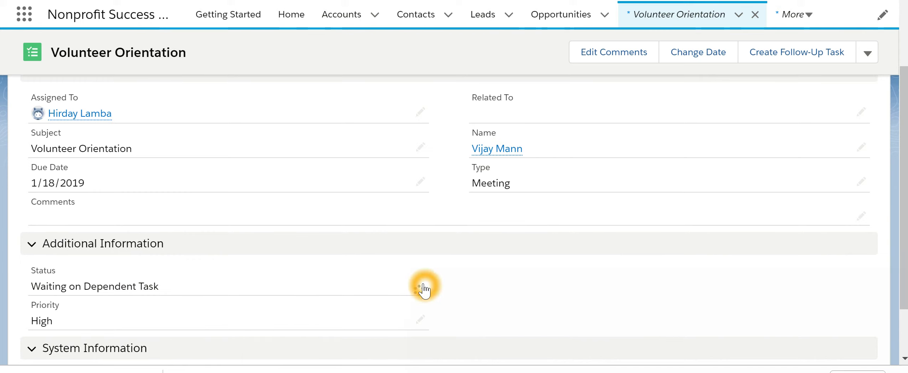
click(414, 289)
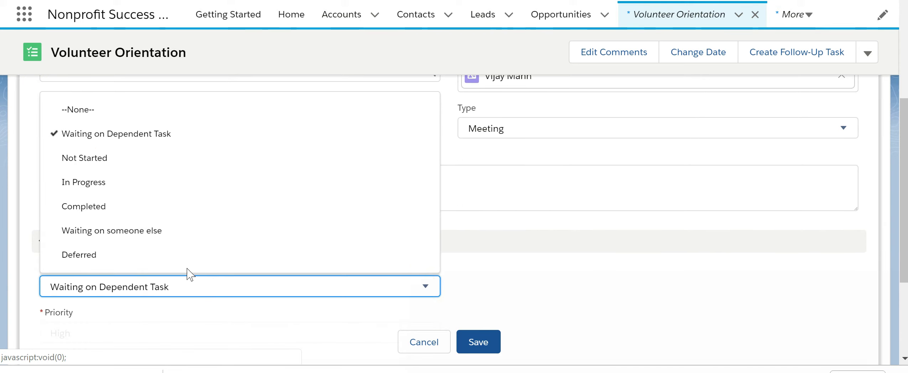
click(113, 208)
click(472, 342)
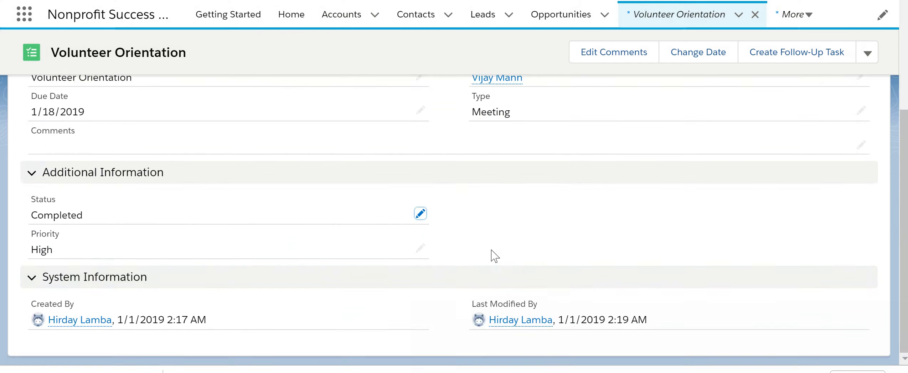
scroll(490, 253, up, 5)
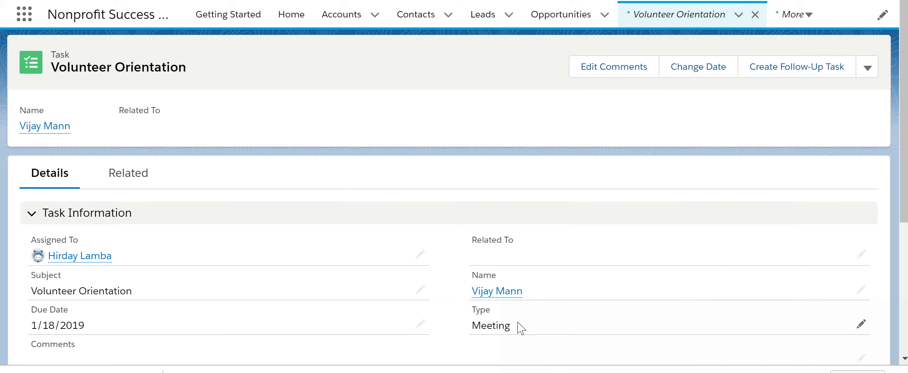
click(528, 307)
click(55, 118)
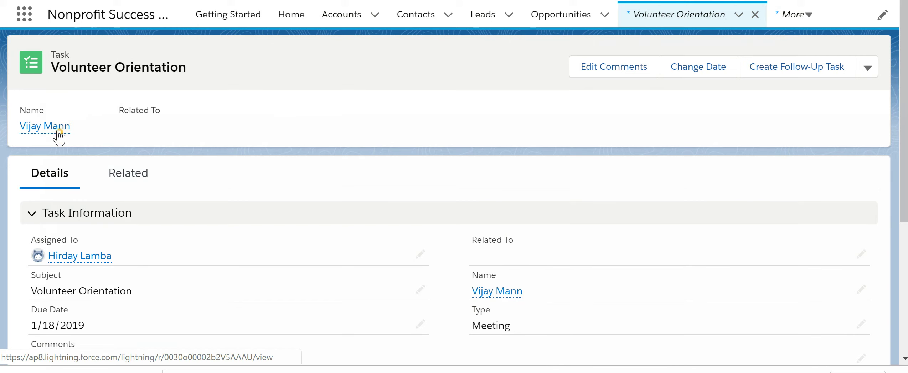
click(57, 131)
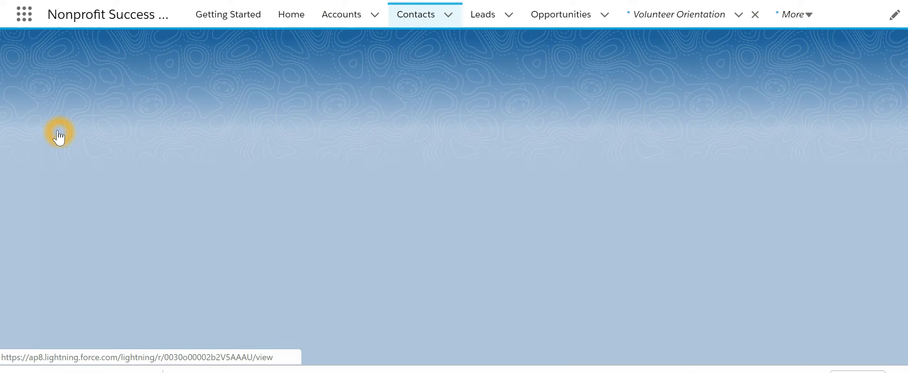
click(719, 280)
scroll(723, 290, down, 5)
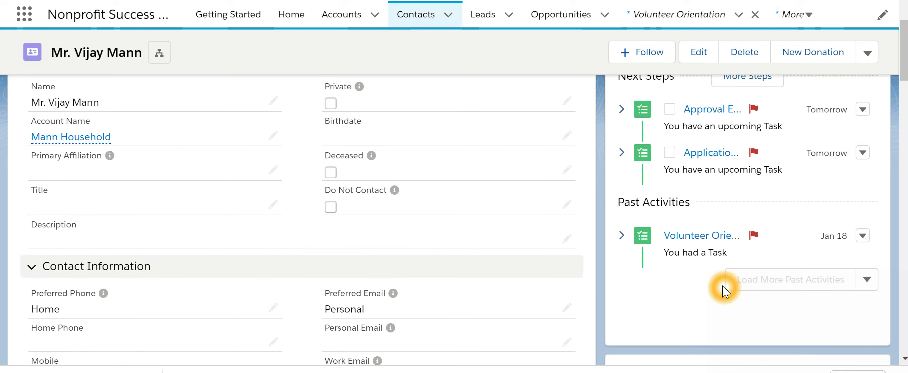
scroll(674, 202, up, 2)
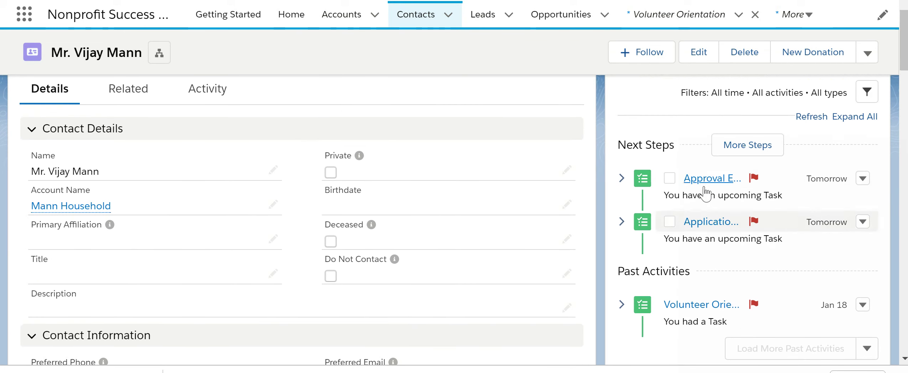
click(723, 192)
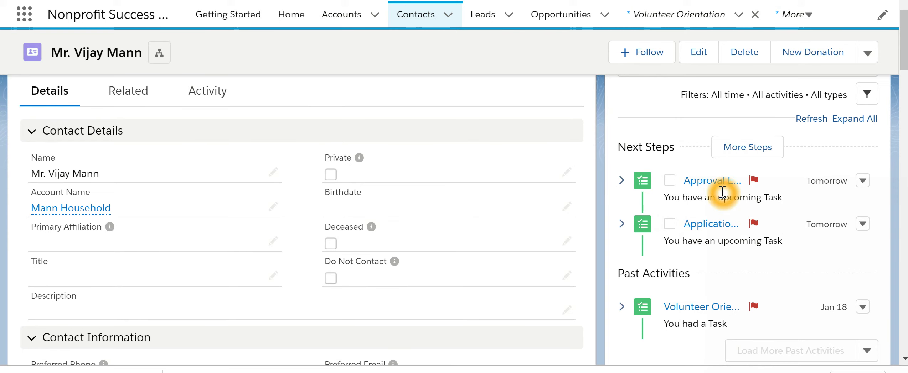
scroll(839, 253, up, 4)
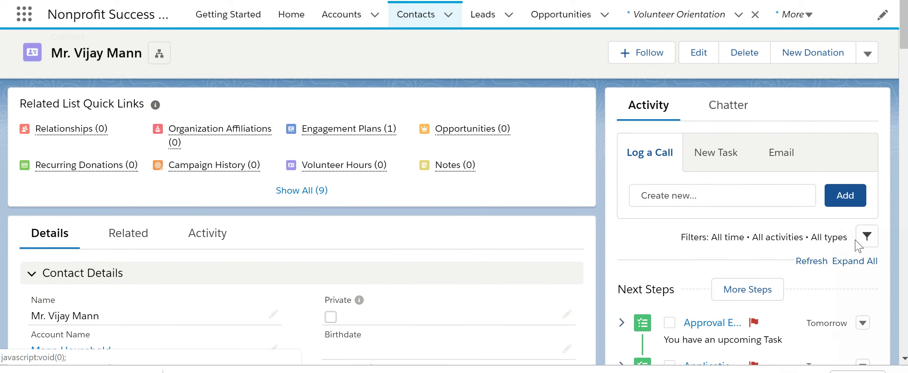
click(781, 153)
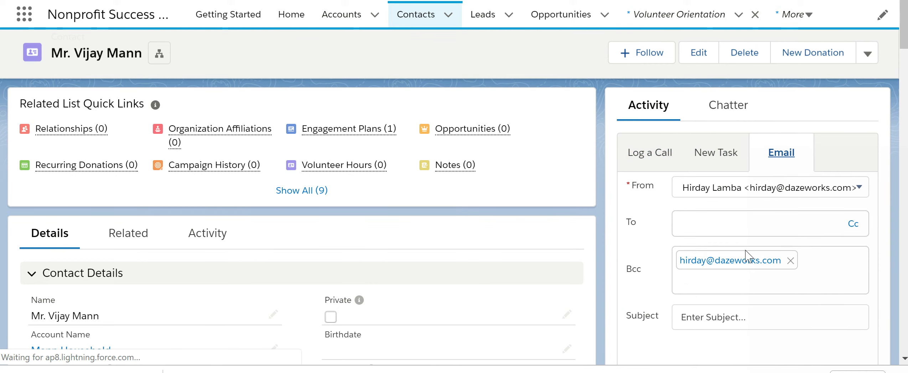
scroll(781, 279, down, 2)
scroll(777, 279, down, 2)
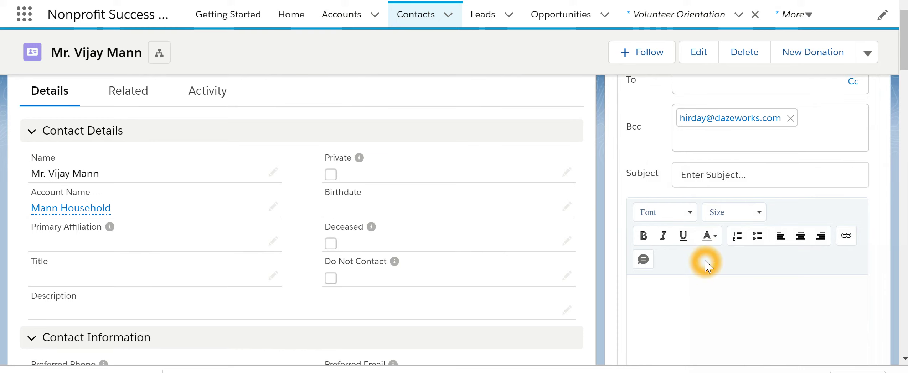
scroll(707, 266, up, 2)
scroll(653, 260, up, 2)
Log a call with the comment 'Vijay was occupied' and save it
click(644, 153)
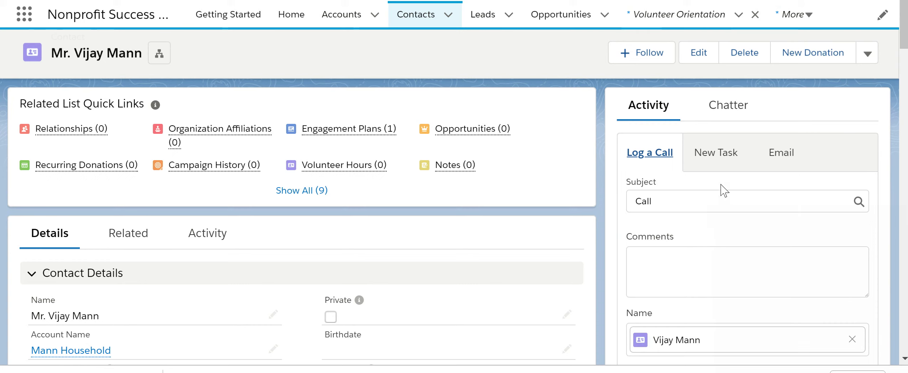
click(687, 265)
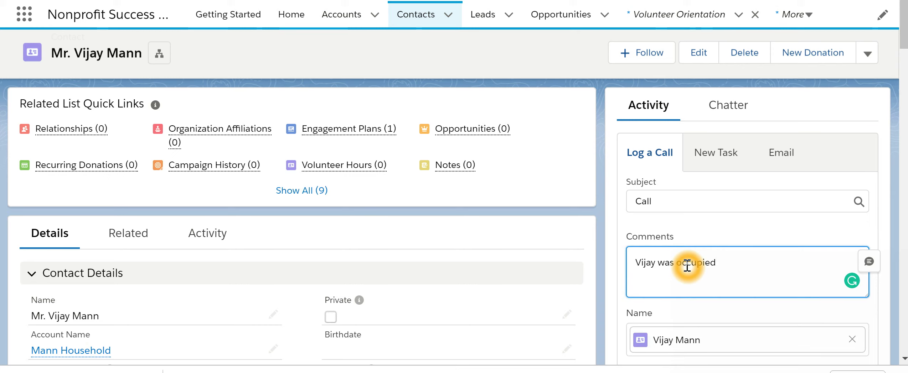
scroll(687, 266, down, 4)
click(845, 290)
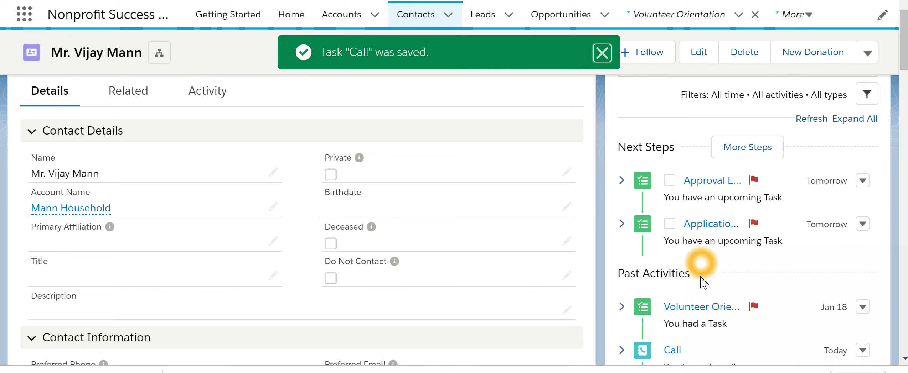
scroll(869, 157, up, 2)
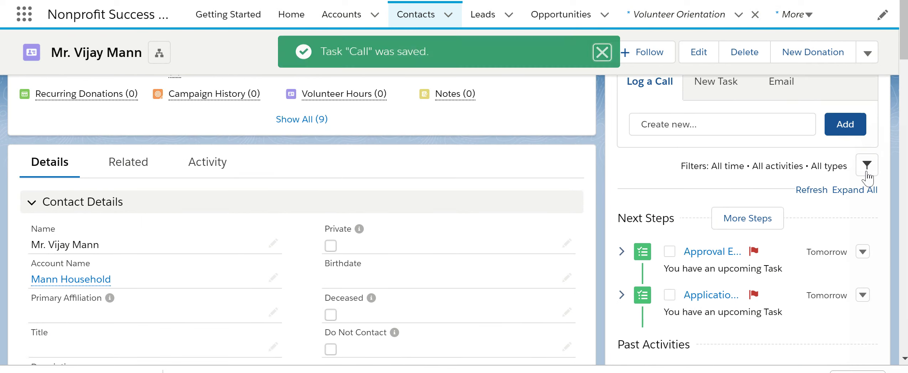
click(867, 166)
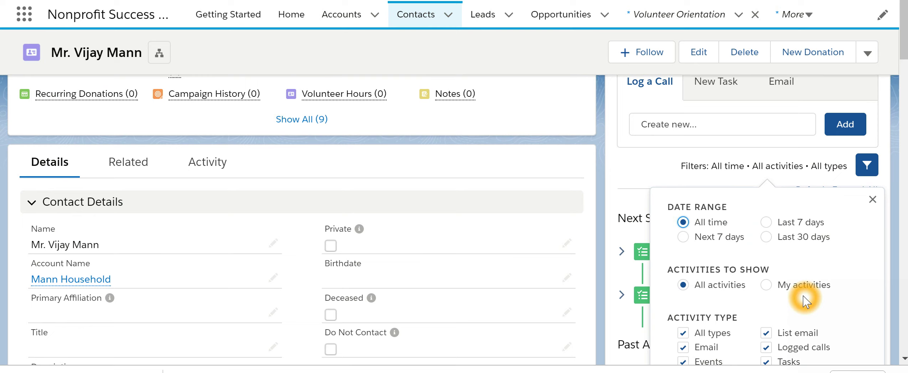
scroll(802, 313, down, 4)
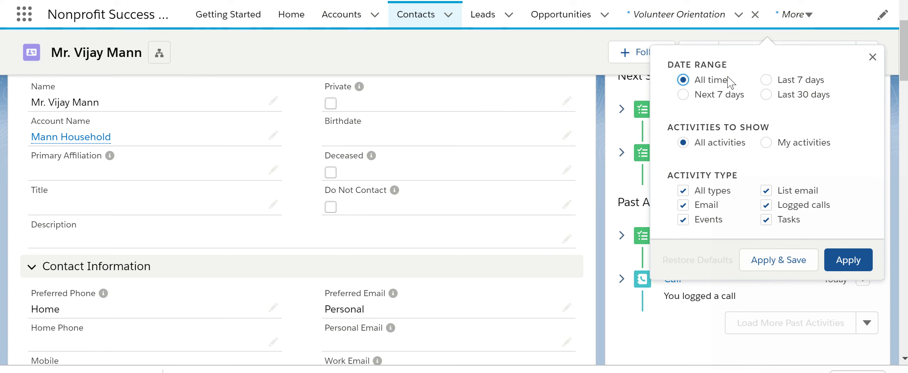
click(601, 202)
click(623, 196)
scroll(623, 196, up, 4)
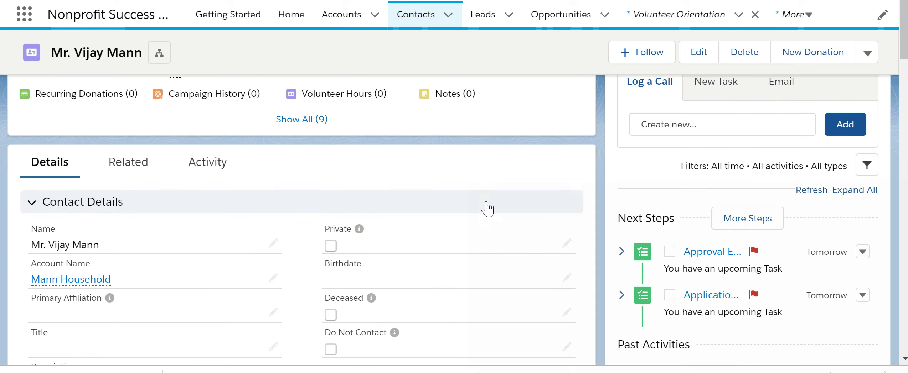
scroll(240, 153, up, 4)
click(388, 74)
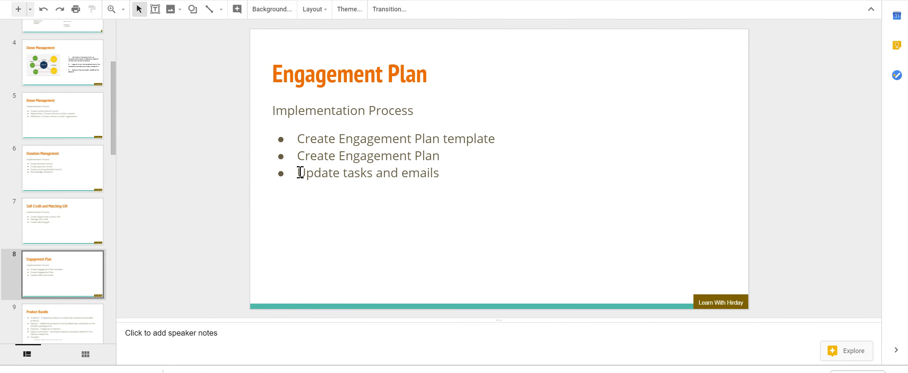
click(299, 179)
click(336, 180)
click(140, 176)
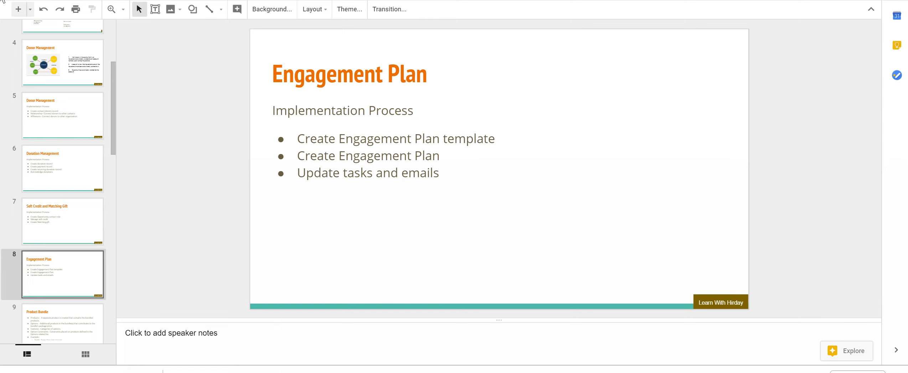